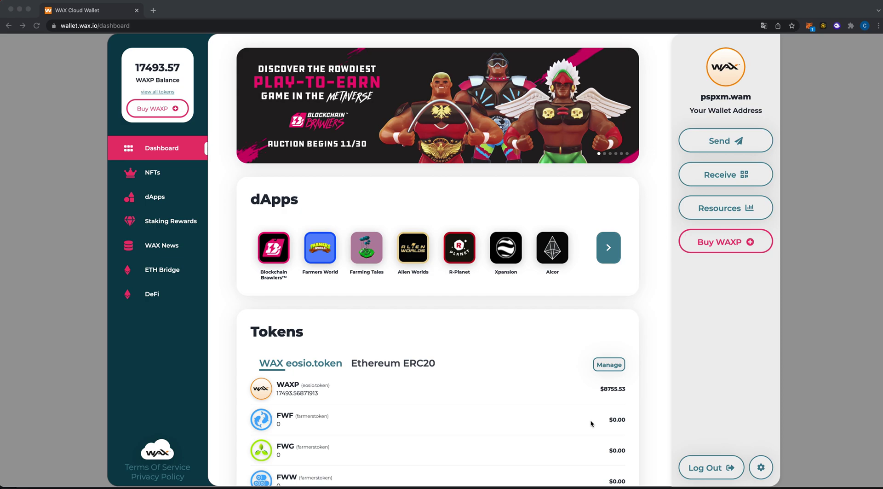
# Examine the CPU, NET and RAM usage and the staked WAX amounts in the wallet's network resources.
pyautogui.click(692, 205)
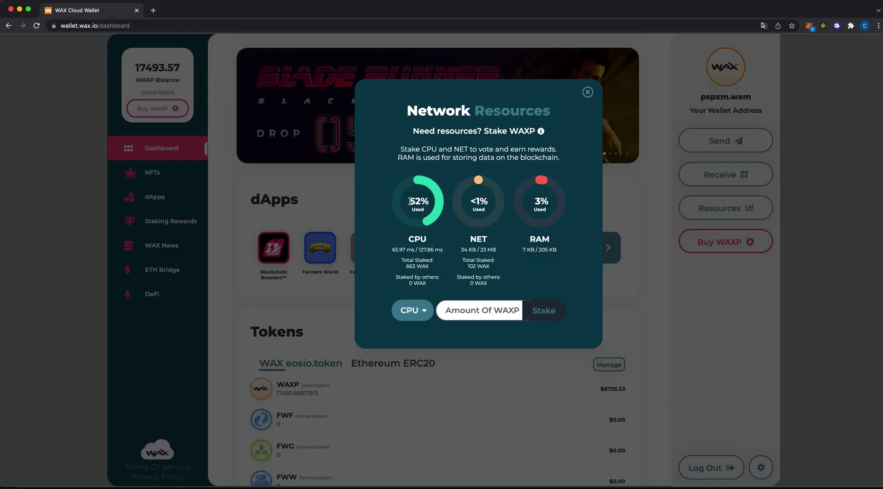
pyautogui.moveTo(407, 233); pyautogui.dragTo(560, 240)
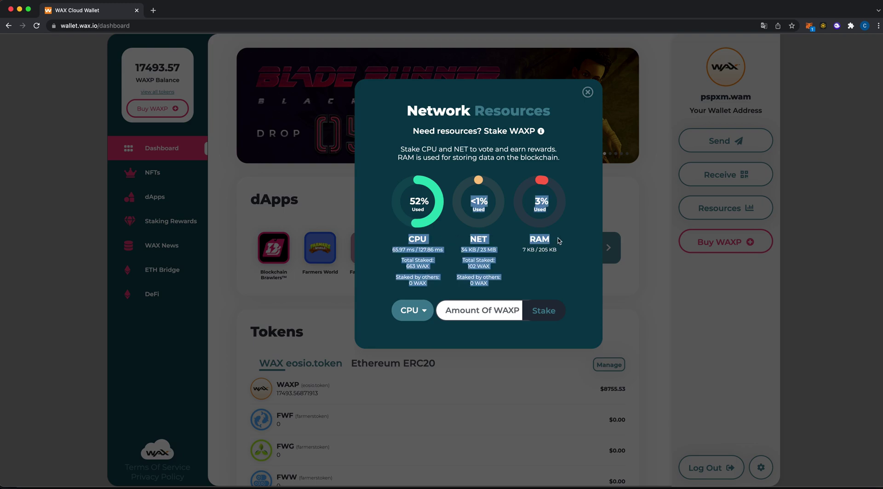
pyautogui.click(532, 259)
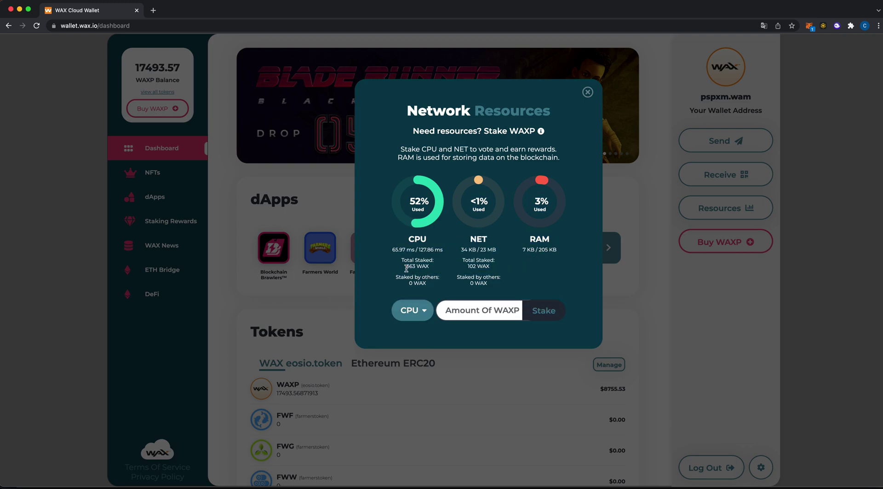
pyautogui.moveTo(405, 266); pyautogui.dragTo(430, 266)
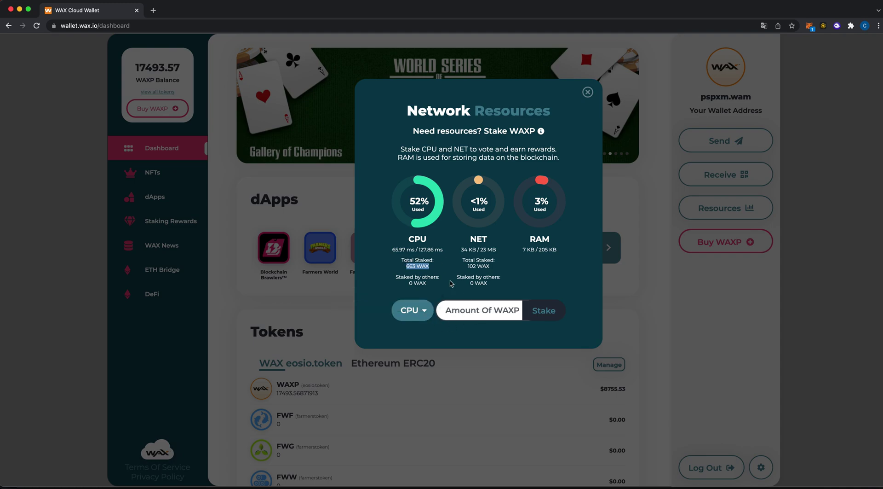
pyautogui.click(419, 267)
pyautogui.moveTo(430, 266); pyautogui.dragTo(406, 270)
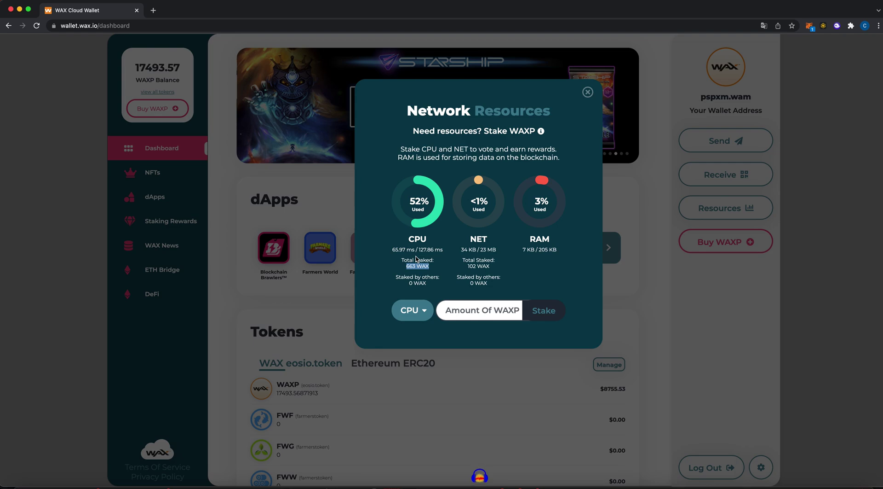
pyautogui.click(406, 270)
pyautogui.moveTo(406, 270); pyautogui.dragTo(497, 272)
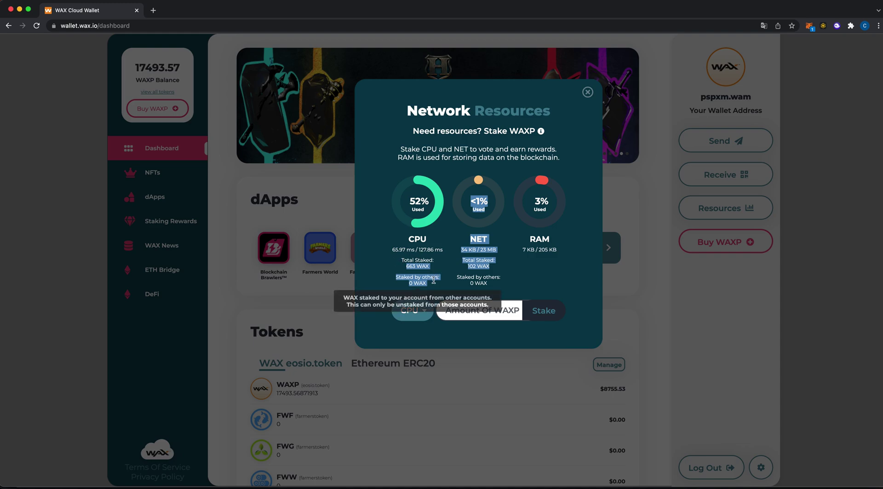
pyautogui.click(407, 265)
pyautogui.moveTo(407, 266); pyautogui.dragTo(559, 287)
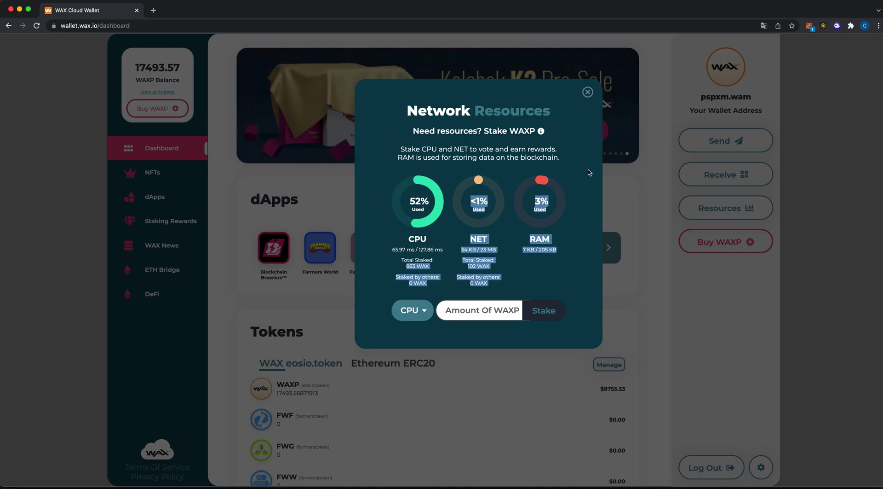
pyautogui.click(589, 94)
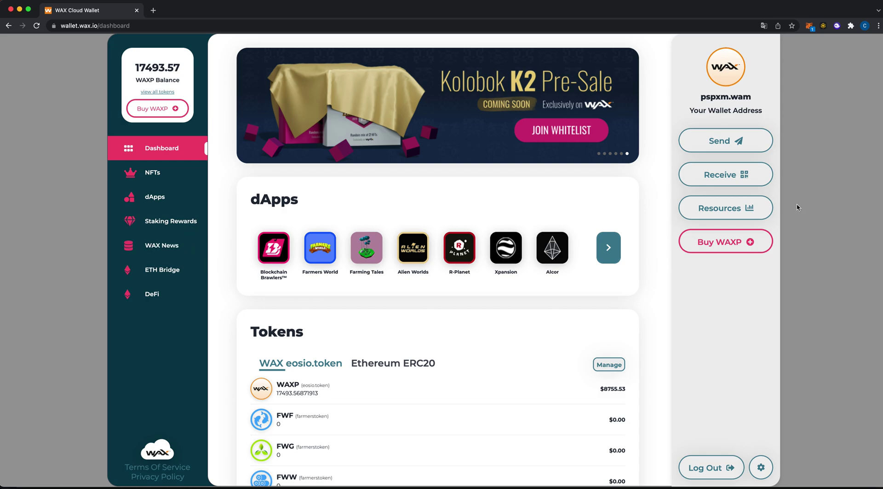
pyautogui.click(736, 214)
pyautogui.moveTo(440, 207); pyautogui.dragTo(530, 279)
pyautogui.click(653, 307)
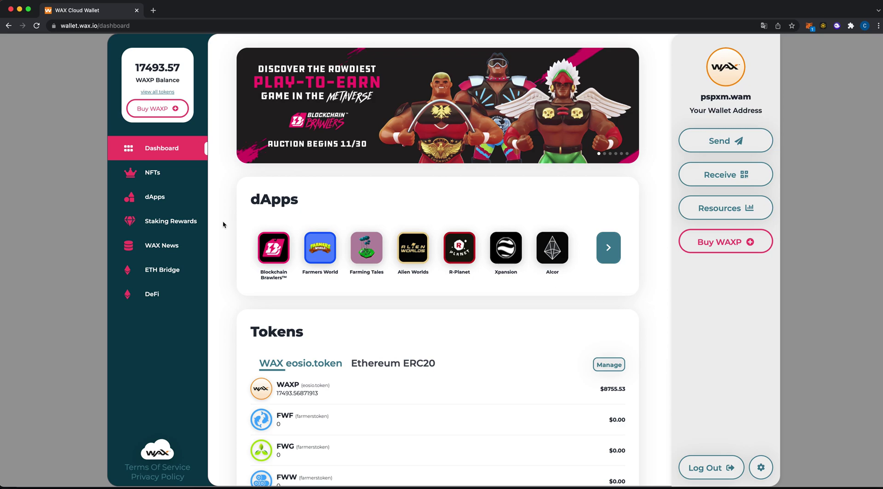
# Search the dApps for "wax" and open the WAX Bloks explorer.
pyautogui.click(155, 197)
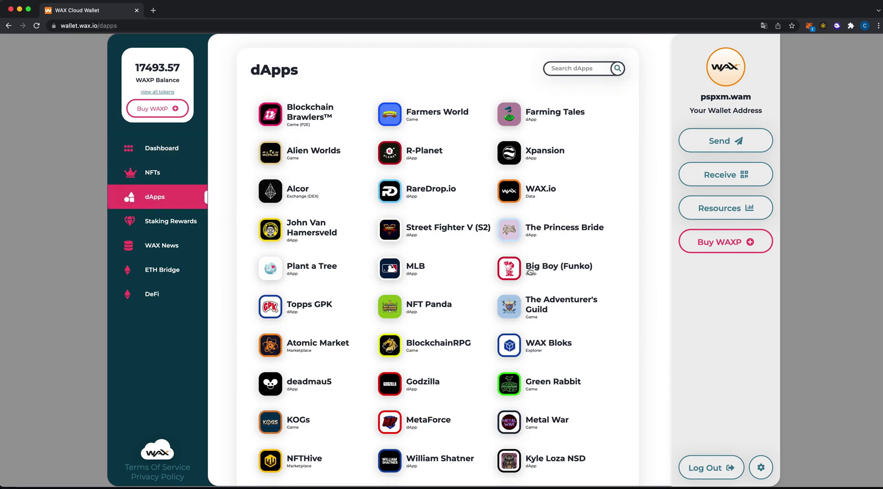
pyautogui.click(555, 69)
pyautogui.write('wax')
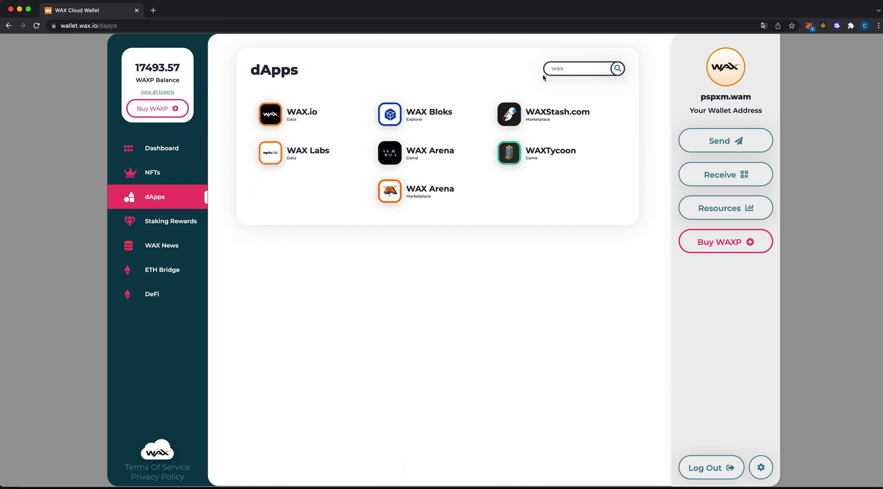
pyautogui.click(425, 115)
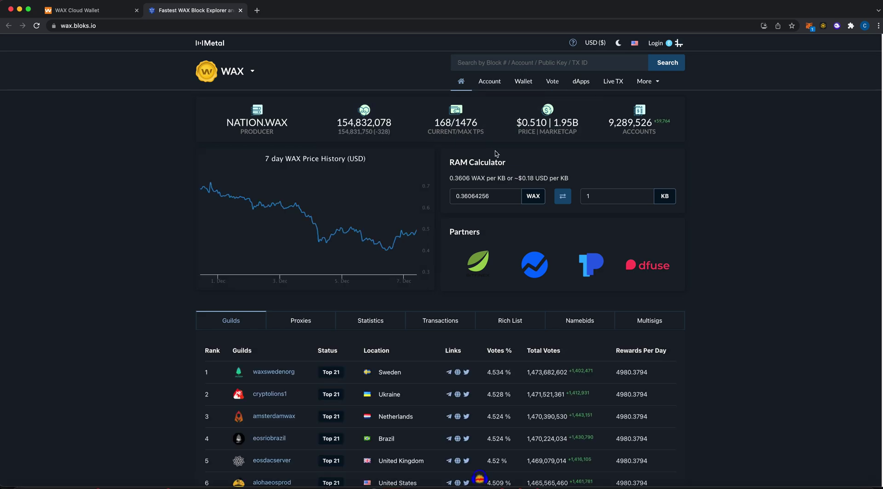
# Remove the saved account from the explorer, log in again with the WAX Cloud Wallet and approve the request.
pyautogui.click(657, 44)
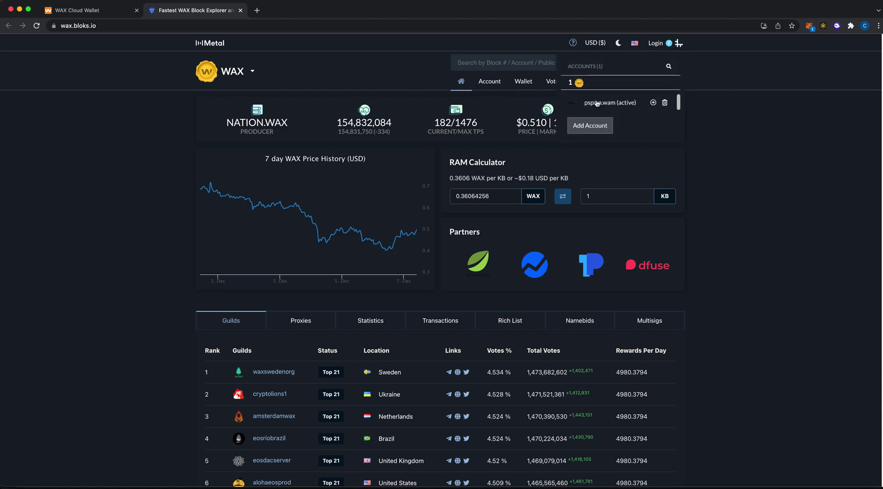
pyautogui.click(665, 104)
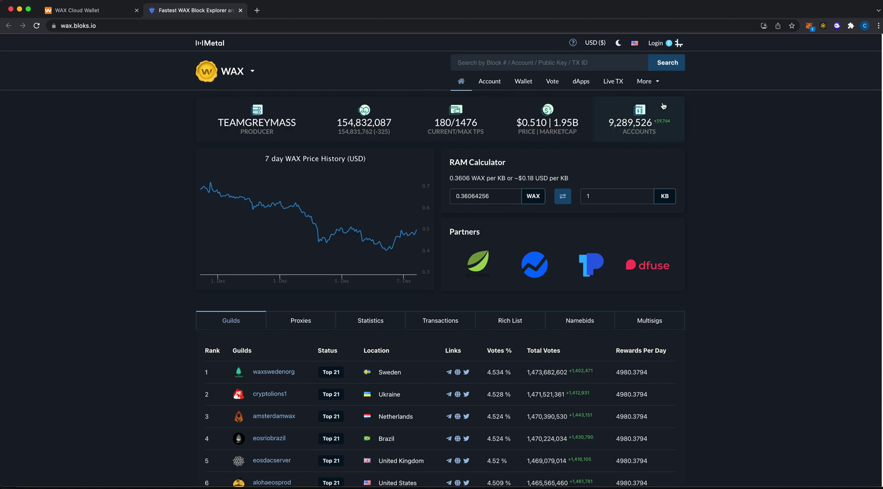
pyautogui.click(657, 45)
pyautogui.click(266, 243)
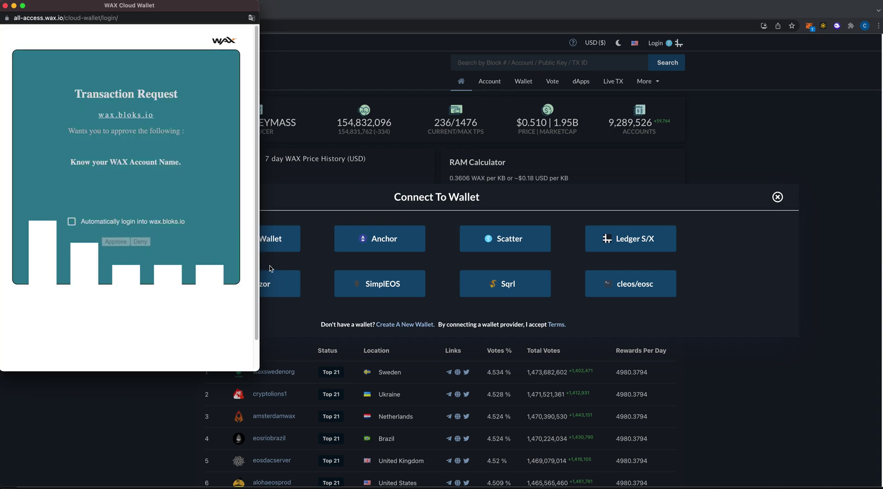
pyautogui.click(116, 241)
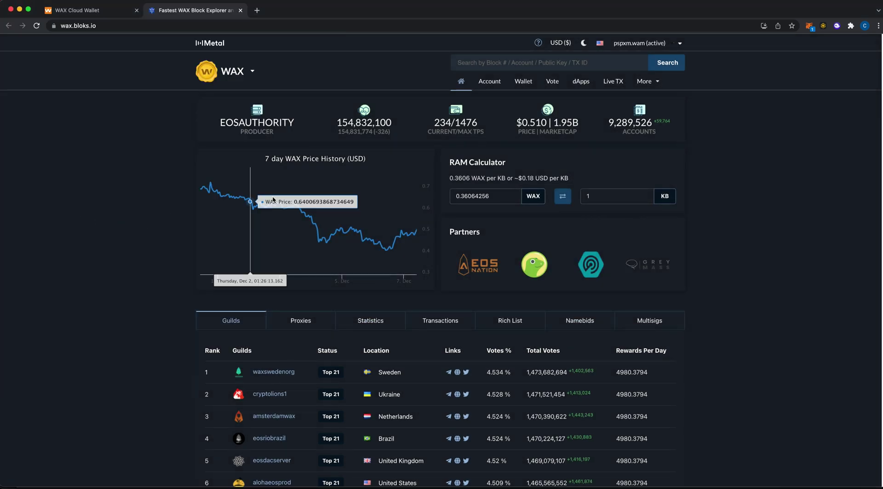
pyautogui.moveTo(646, 83)
pyautogui.click(678, 43)
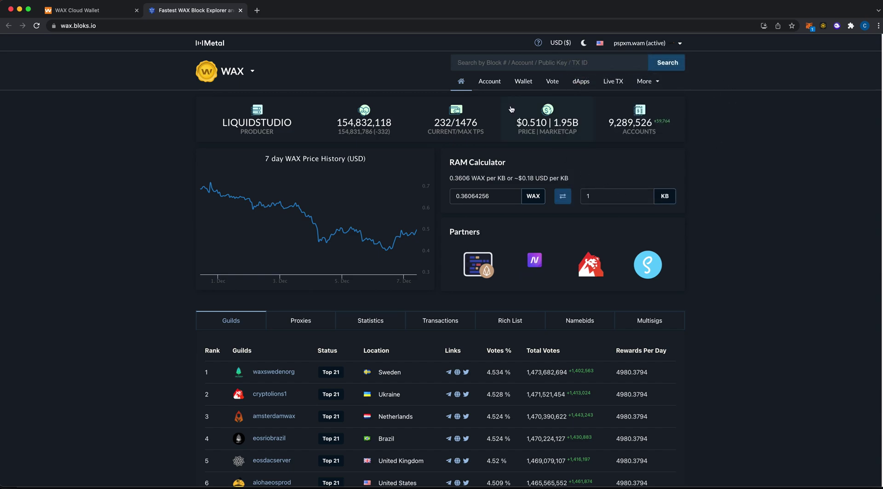
# Open the explorer's wallet page and review the liquid balance, RAM, CPU and NET resources, and GBM rewards.
pyautogui.click(521, 81)
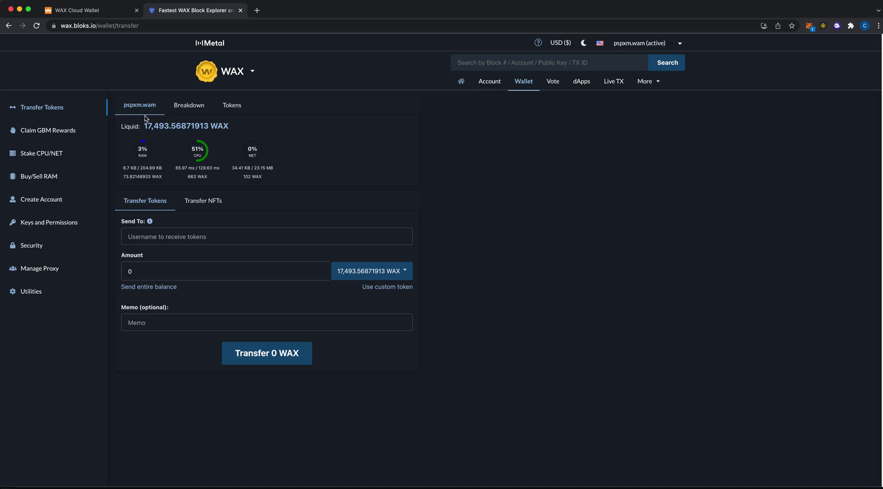
pyautogui.moveTo(133, 128); pyautogui.dragTo(217, 140)
pyautogui.click(169, 183)
pyautogui.moveTo(121, 183); pyautogui.dragTo(212, 178)
pyautogui.click(222, 180)
pyautogui.click(47, 130)
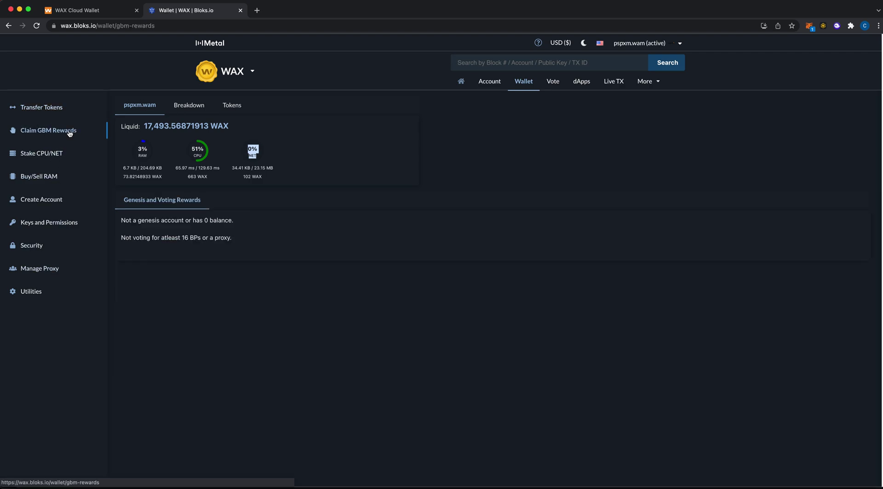
pyautogui.moveTo(234, 220); pyautogui.dragTo(115, 123)
# Open the Stake CPU/NET page and compare it with the network resources in the WAX Cloud Wallet.
pyautogui.click(87, 155)
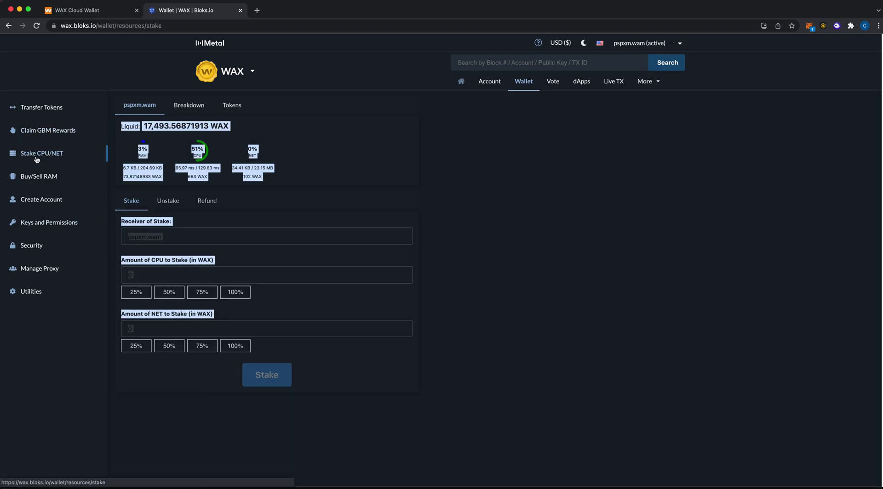
pyautogui.hotkey('ctrl', 'shift', 'Tab')
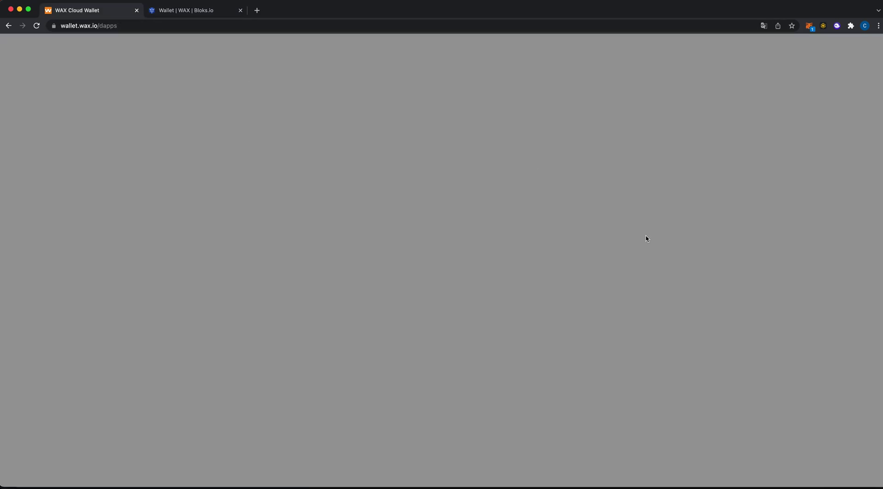
pyautogui.click(720, 208)
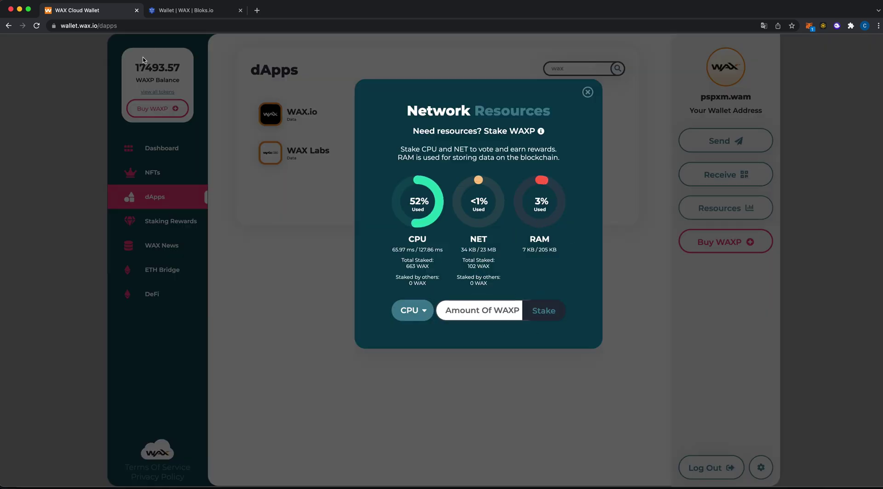
pyautogui.click(188, 12)
# Try the 25%, 50%, 75% and 100% presets for the CPU stake and compare with the Cloud Wallet's stake field.
pyautogui.click(140, 296)
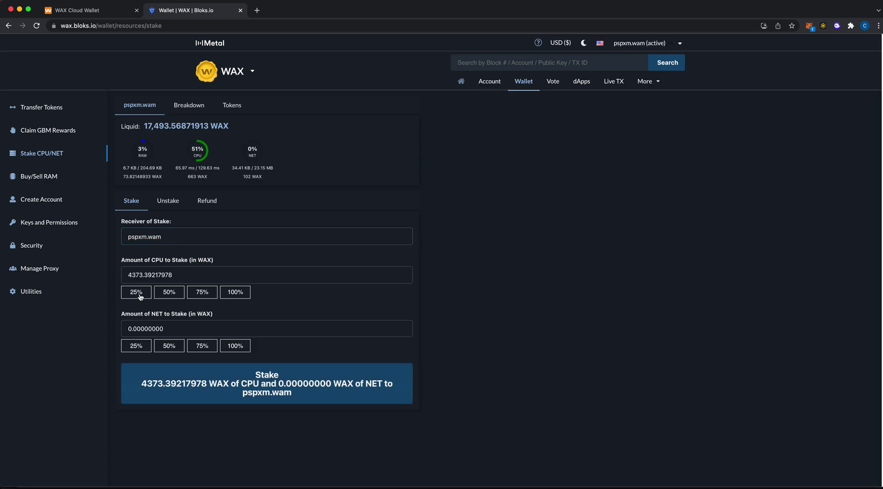
pyautogui.click(167, 294)
pyautogui.click(199, 293)
pyautogui.click(226, 293)
pyautogui.moveTo(186, 278); pyautogui.dragTo(131, 275)
pyautogui.click(90, 11)
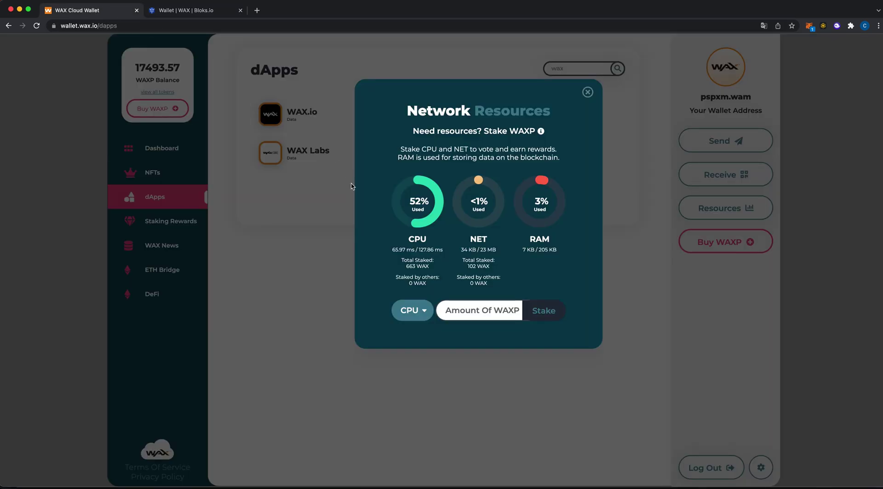
pyautogui.click(462, 314)
pyautogui.click(196, 11)
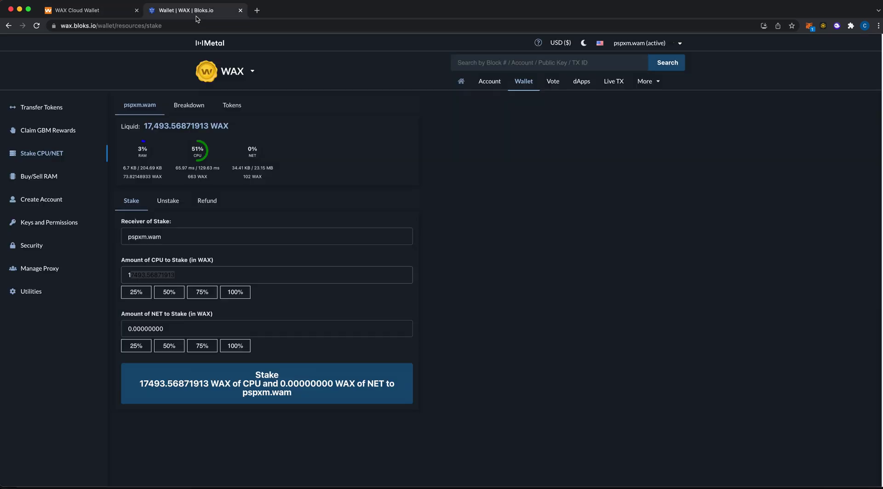
# Open the unstake form and select the logged-in account as the current holder of the stake.
pyautogui.click(176, 205)
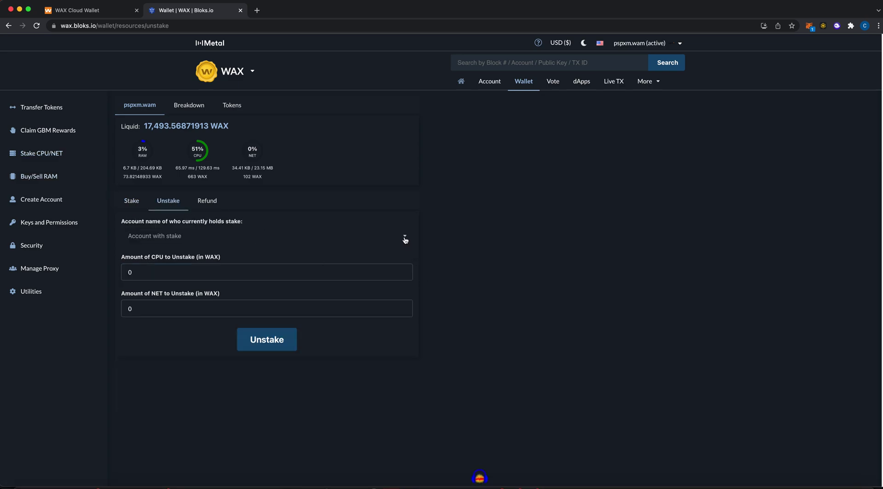
pyautogui.click(403, 240)
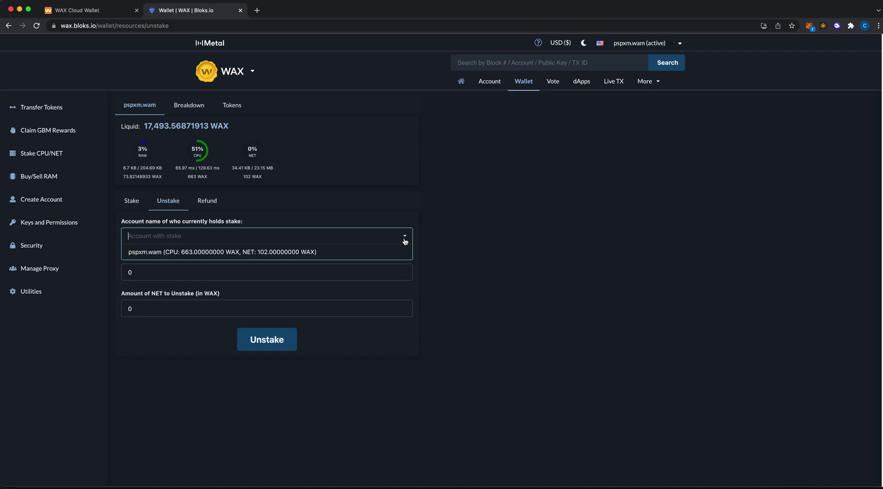
pyautogui.click(209, 253)
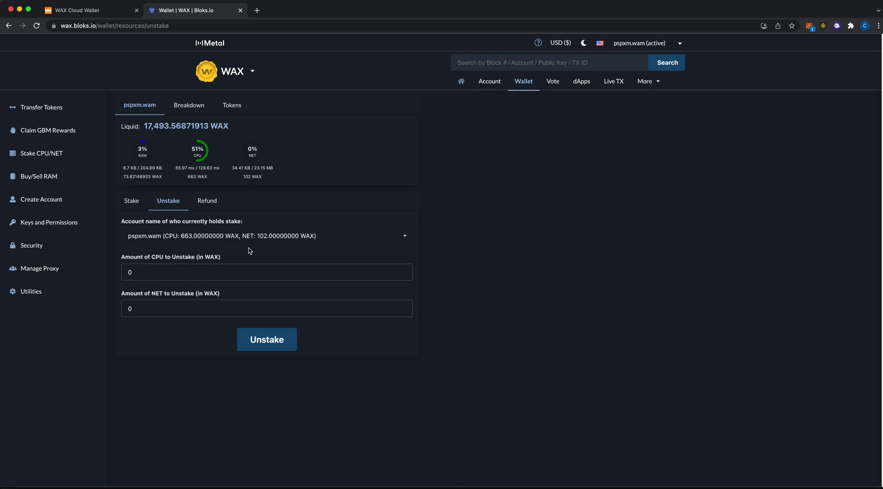
# Check the total staked CPU and NET amounts in the WAX Cloud Wallet, then return to the Bloks unstake form.
pyautogui.click(85, 17)
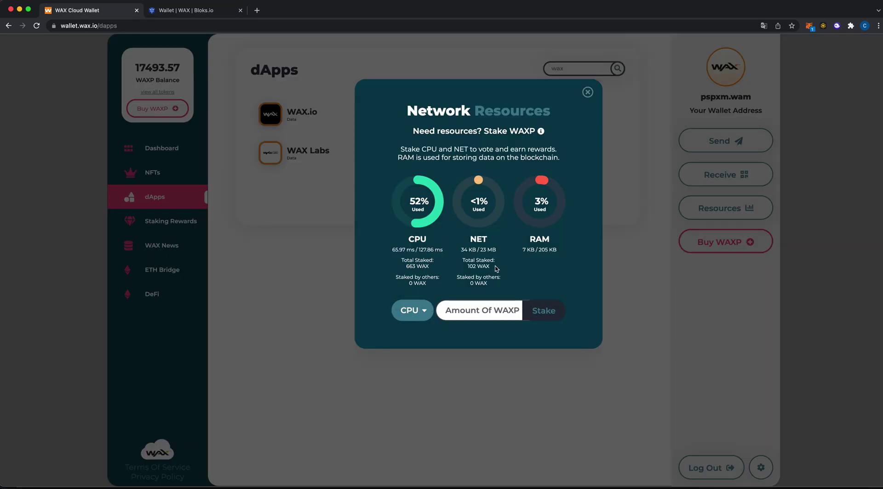
pyautogui.moveTo(496, 269); pyautogui.dragTo(461, 264)
pyautogui.click(181, 19)
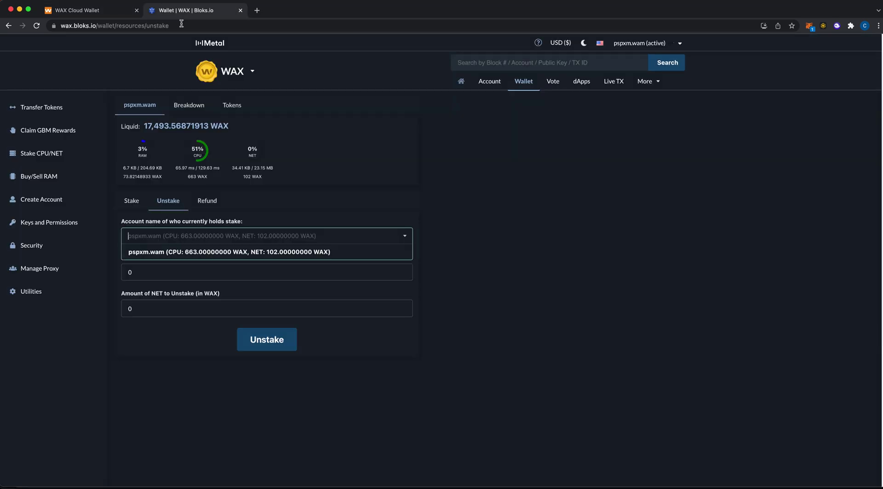
# Confirm the account with the stake and set the unstake amounts to 663 WAX of CPU and 102 WAX of NET.
pyautogui.click(181, 252)
pyautogui.click(331, 271)
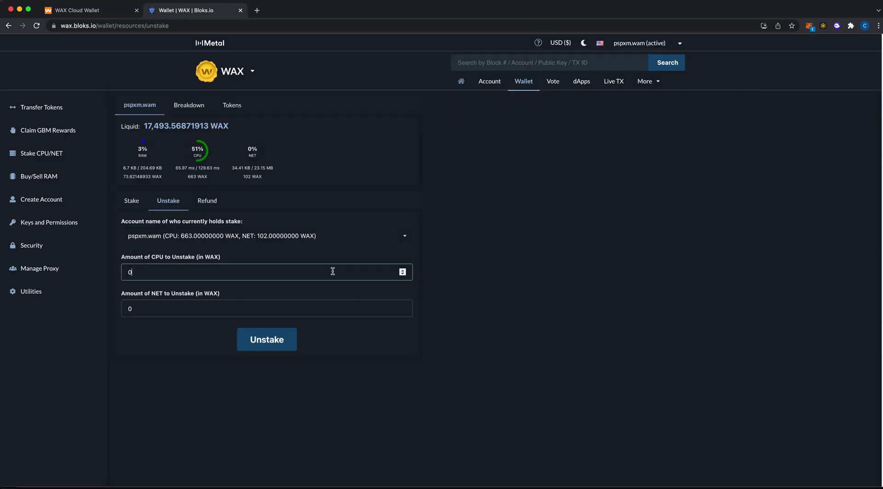
pyautogui.write('663')
pyautogui.click(152, 309)
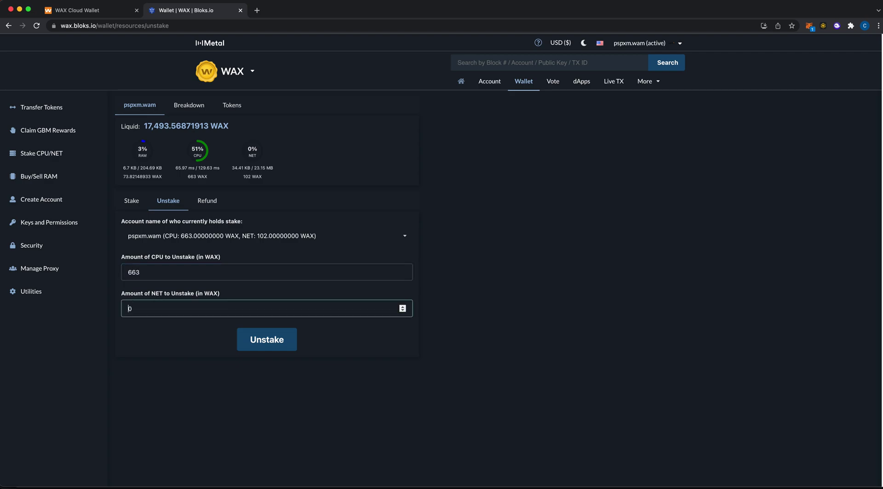
pyautogui.write('102')
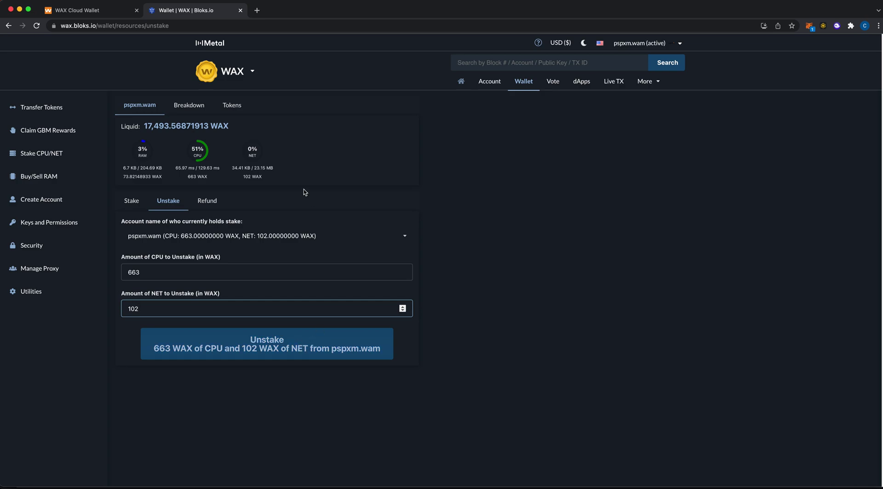
# Switch to the WAX Cloud Wallet, close the network resources and open the dashboard.
pyautogui.click(107, 14)
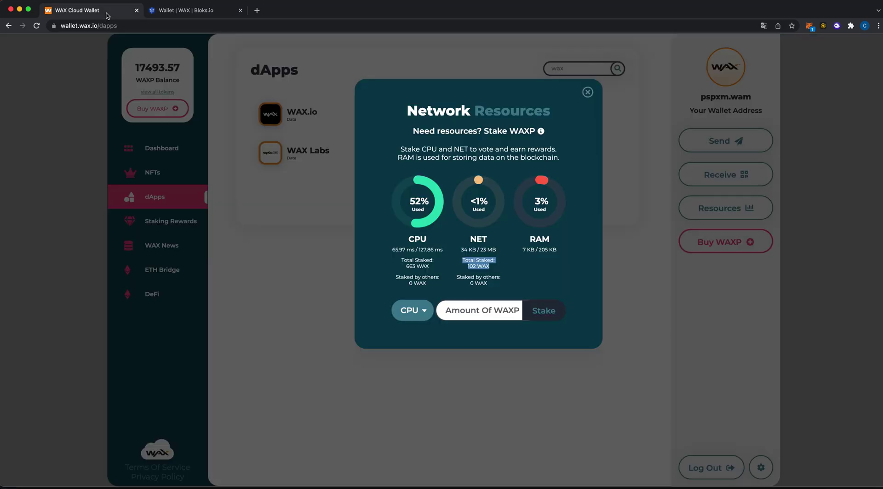
pyautogui.click(274, 250)
pyautogui.click(162, 148)
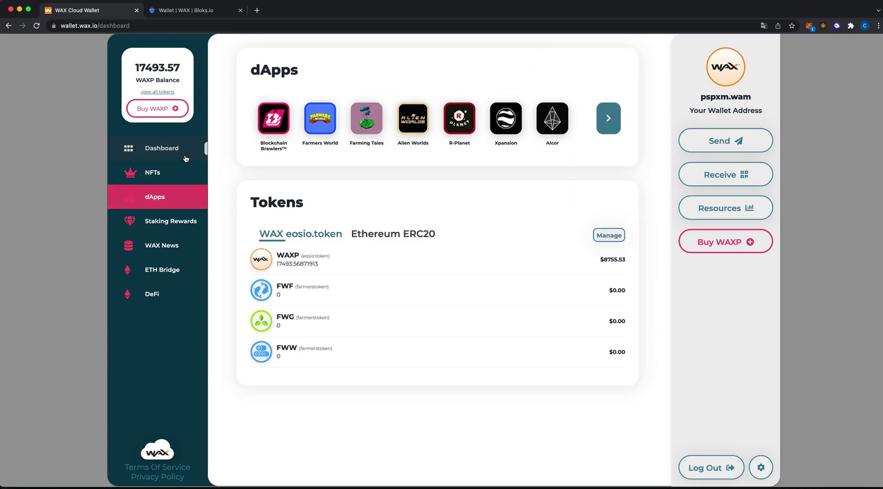
# Check the WAXP token balance in the wallet, and return to the Bloks unstake form to review the account holding the stake.
pyautogui.moveTo(278, 392); pyautogui.dragTo(308, 394)
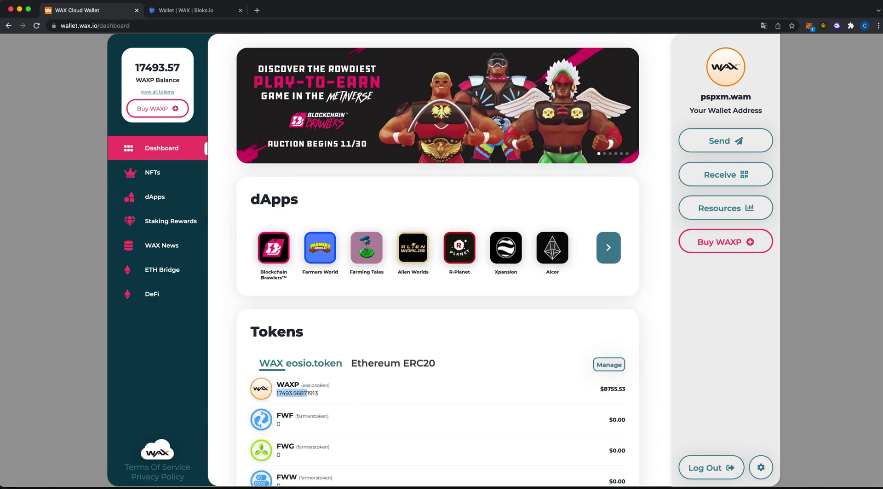
pyautogui.click(166, 11)
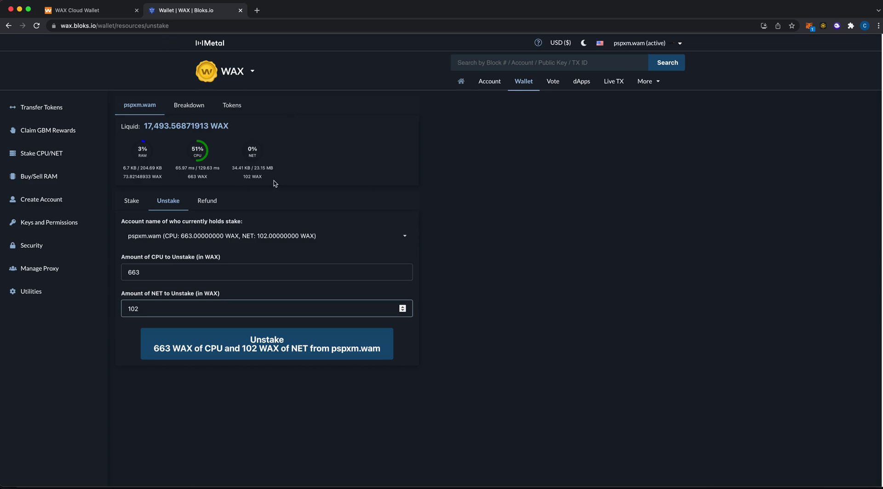
pyautogui.moveTo(315, 235); pyautogui.dragTo(162, 236)
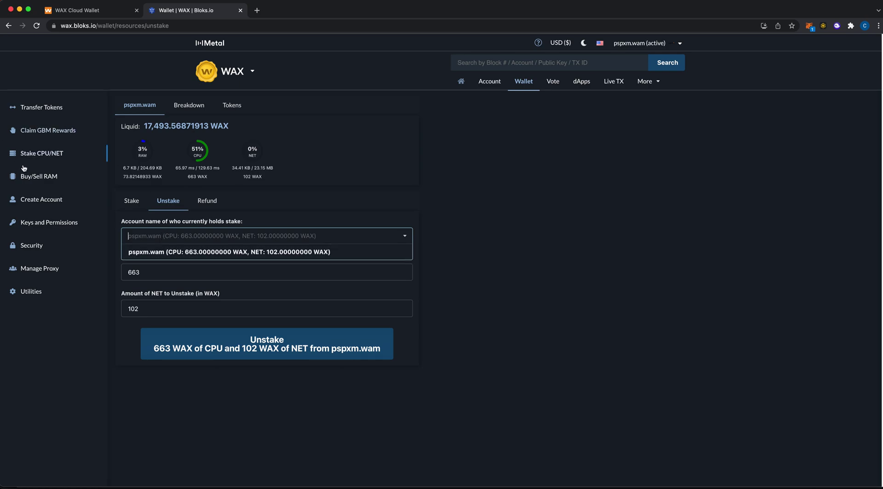
# Open the RAM selling form and set the amount to sell to 100% of the available RAM.
pyautogui.click(38, 181)
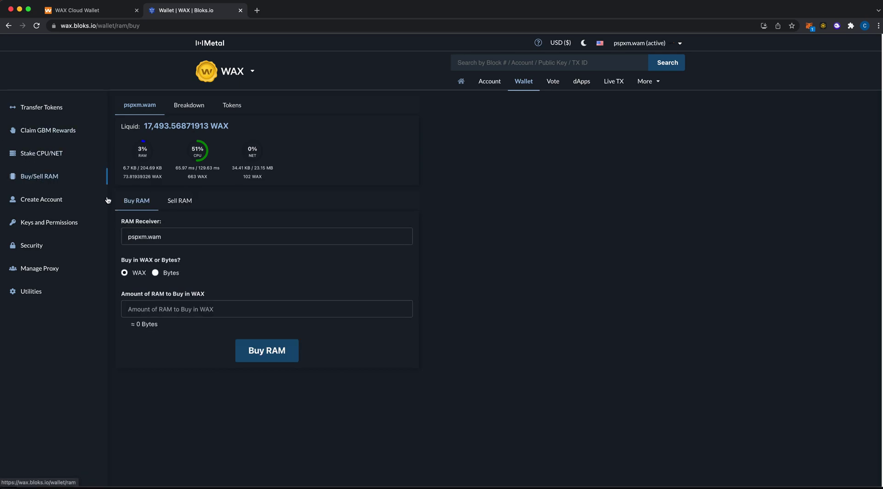
pyautogui.click(180, 202)
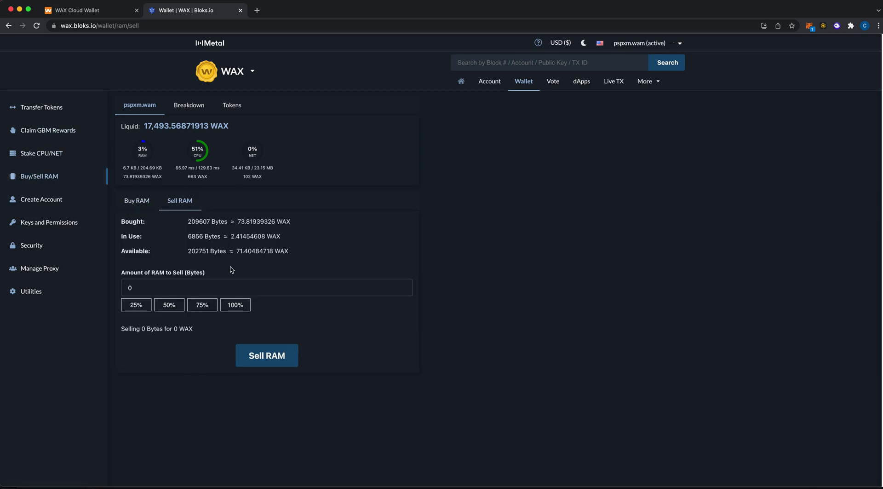
pyautogui.click(235, 305)
# Examine the amount of RAM to sell and compare the available and in-use RAM with their WAX values.
pyautogui.click(180, 288)
pyautogui.hotkey('shift', 'Left')
pyautogui.hotkey('shift', 'Left')
pyautogui.hotkey('shift', 'Left')
pyautogui.hotkey('shift', 'Left')
pyautogui.hotkey('shift', 'Left')
pyautogui.hotkey('shift', 'Left')
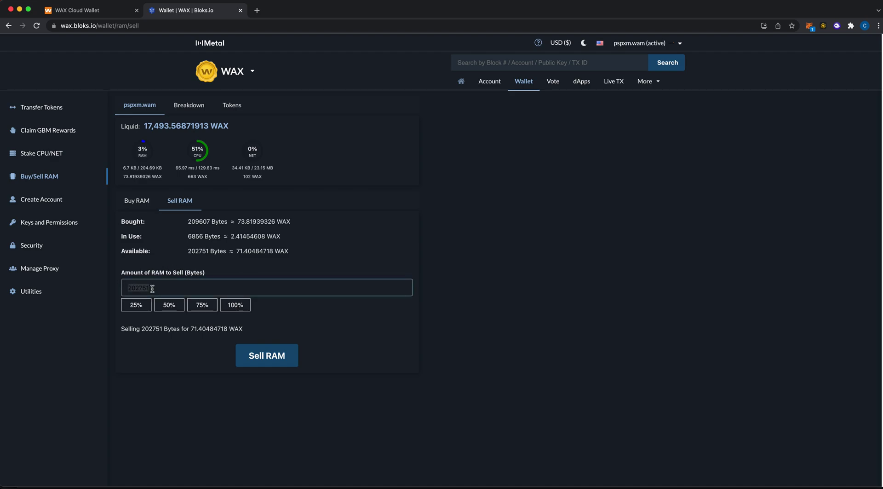
pyautogui.doubleClick(188, 273)
pyautogui.moveTo(237, 251); pyautogui.dragTo(250, 253)
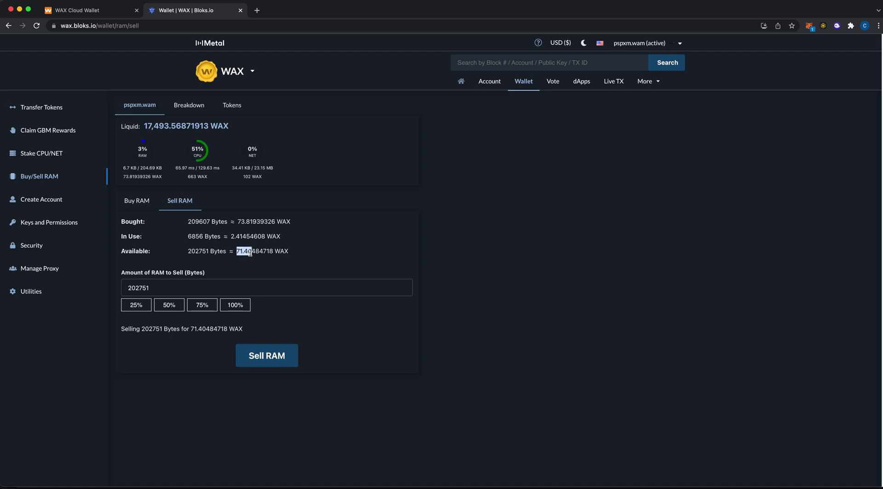
pyautogui.moveTo(188, 251); pyautogui.dragTo(199, 253)
pyautogui.moveTo(122, 253); pyautogui.dragTo(159, 253)
pyautogui.moveTo(155, 288); pyautogui.dragTo(126, 284)
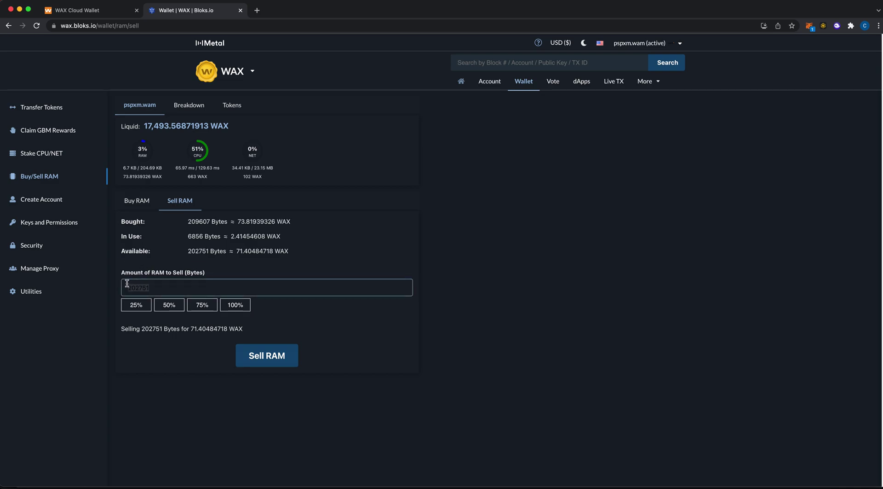
pyautogui.moveTo(240, 250); pyautogui.dragTo(300, 257)
pyautogui.moveTo(147, 246); pyautogui.dragTo(278, 236)
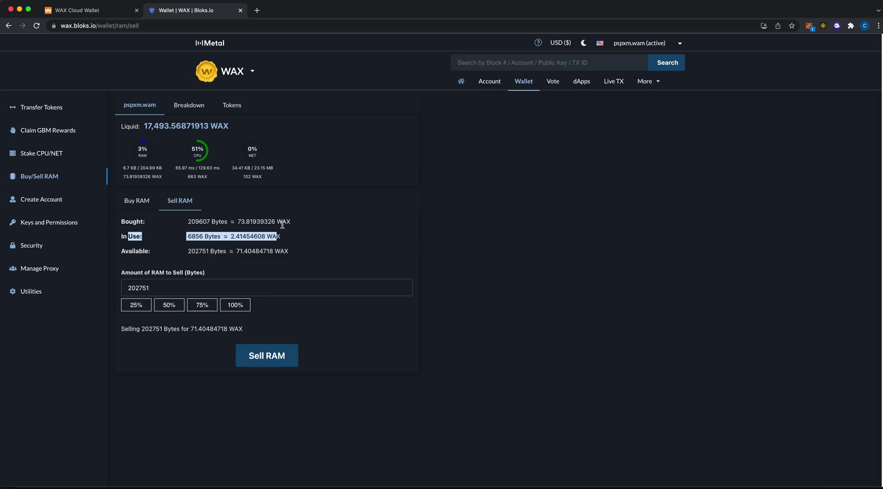
pyautogui.click(244, 243)
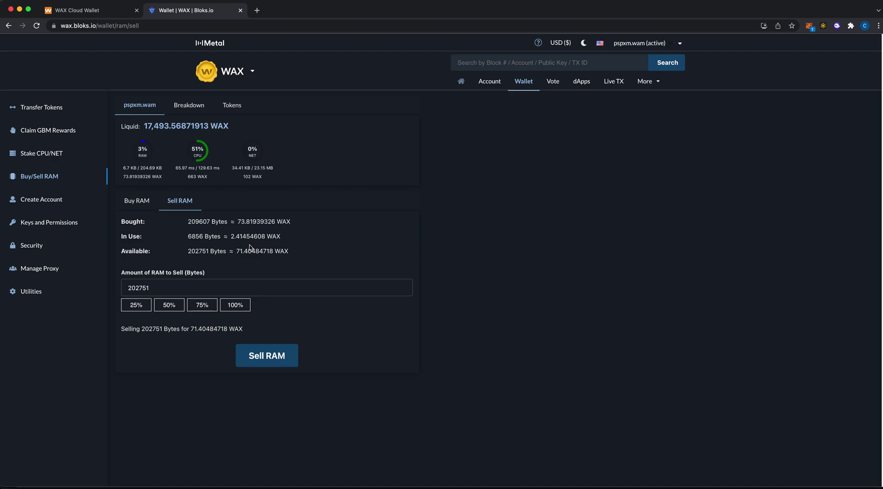
pyautogui.moveTo(157, 242); pyautogui.dragTo(121, 237)
pyautogui.moveTo(183, 253); pyautogui.dragTo(293, 260)
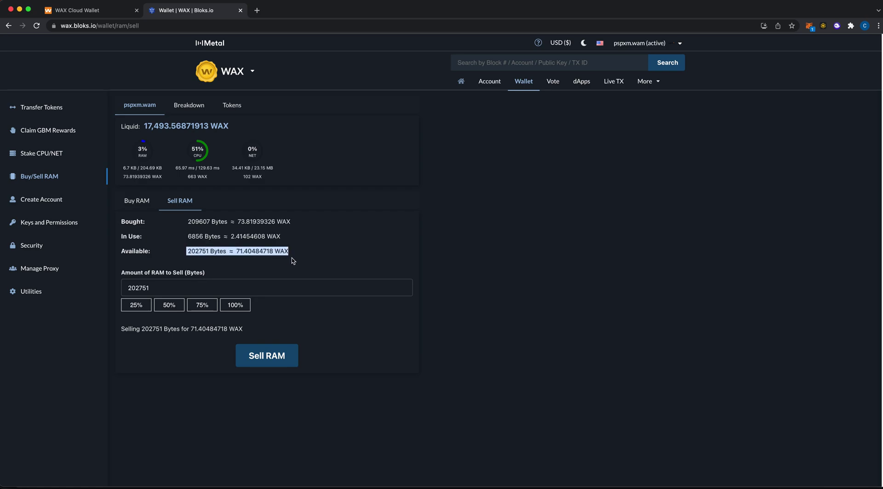
# Return to the CPU/NET unstake form and select the logged-in account as the current holder of the stake.
pyautogui.click(40, 153)
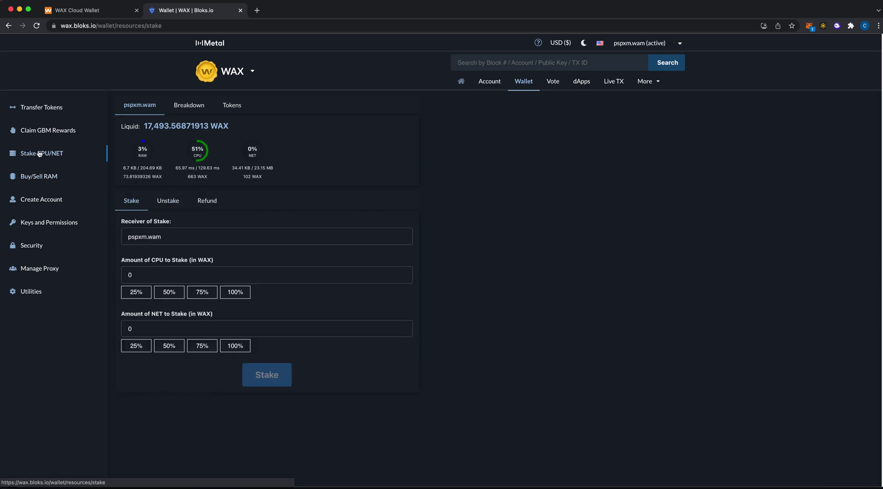
pyautogui.click(168, 200)
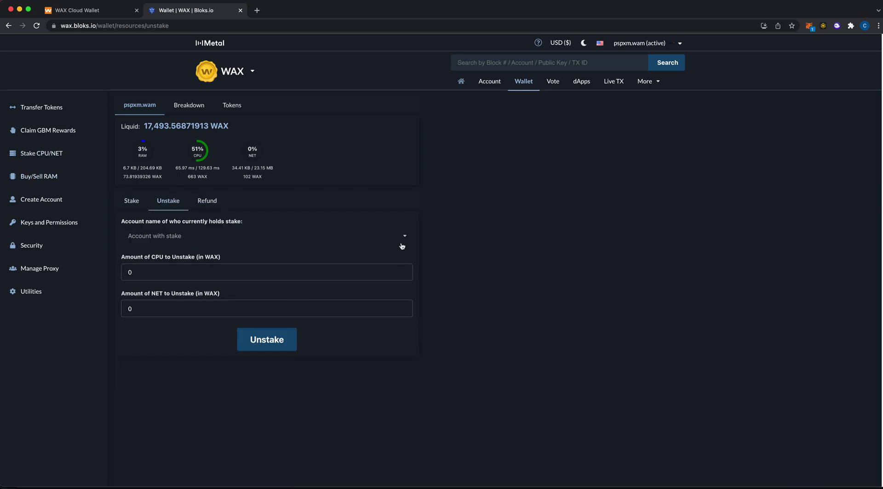
pyautogui.click(401, 238)
pyautogui.click(173, 253)
pyautogui.click(174, 271)
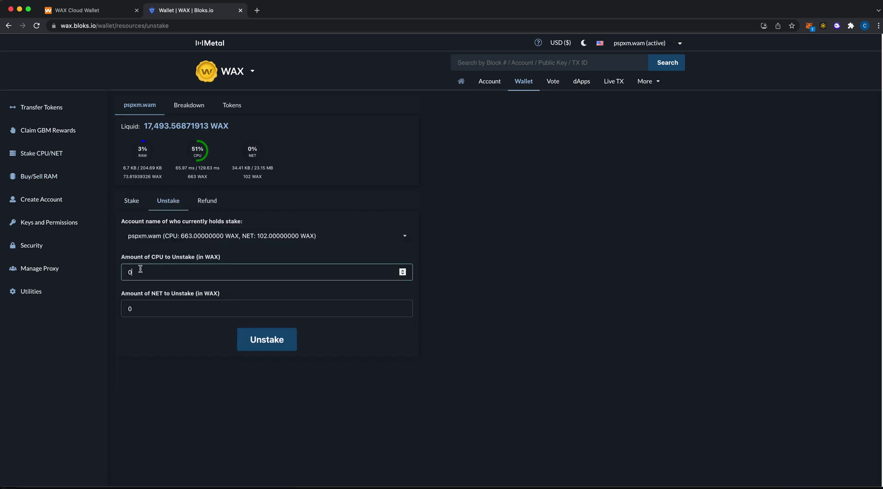
# Switch to the WAX Cloud Wallet to check the network resources and the dApps list, and return to Bloks.
pyautogui.click(104, 14)
pyautogui.click(726, 208)
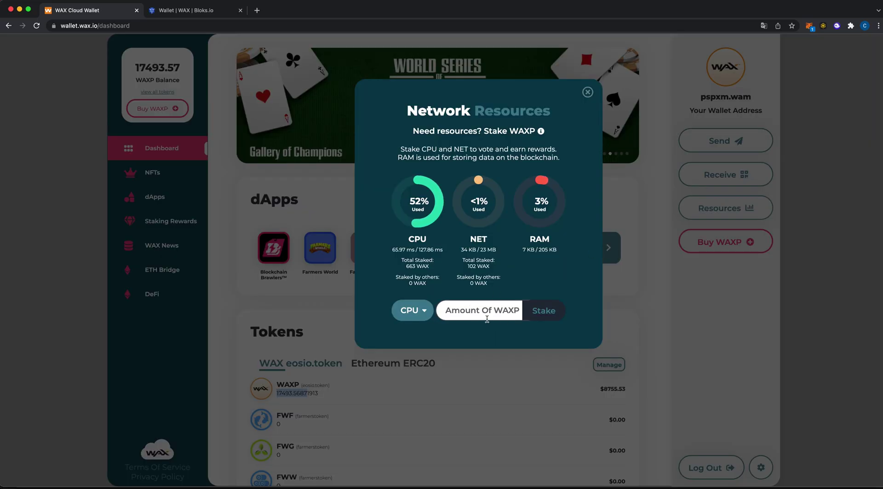
pyautogui.click(282, 218)
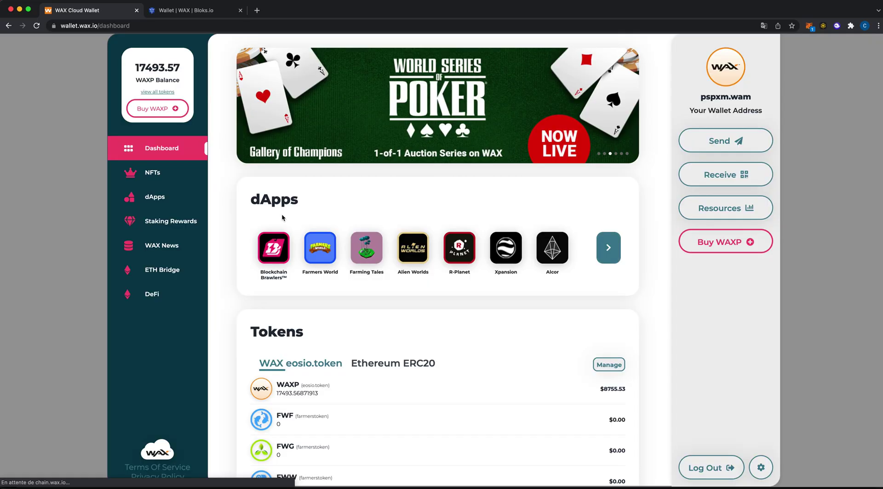
pyautogui.click(147, 193)
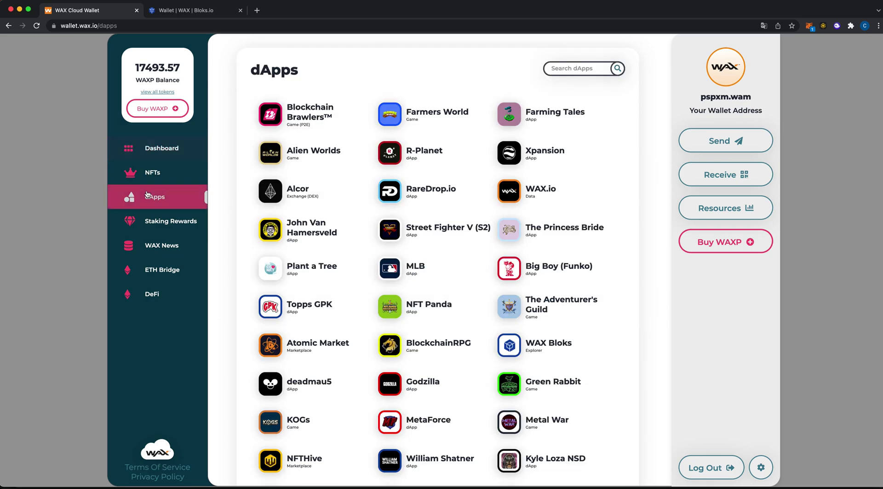
pyautogui.click(210, 10)
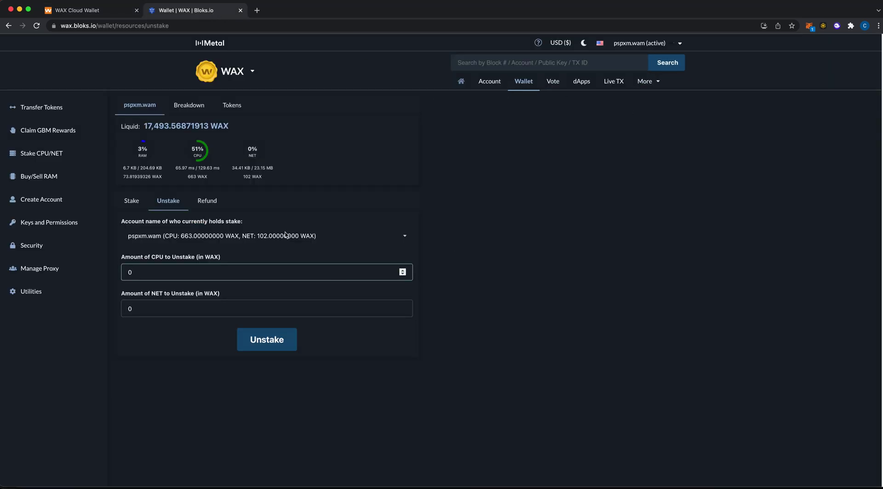
# Reopen the unstake form, select the logged-in account as stake holder, and enter 663 WAX of CPU and 102 WAX of NET.
pyautogui.click(50, 153)
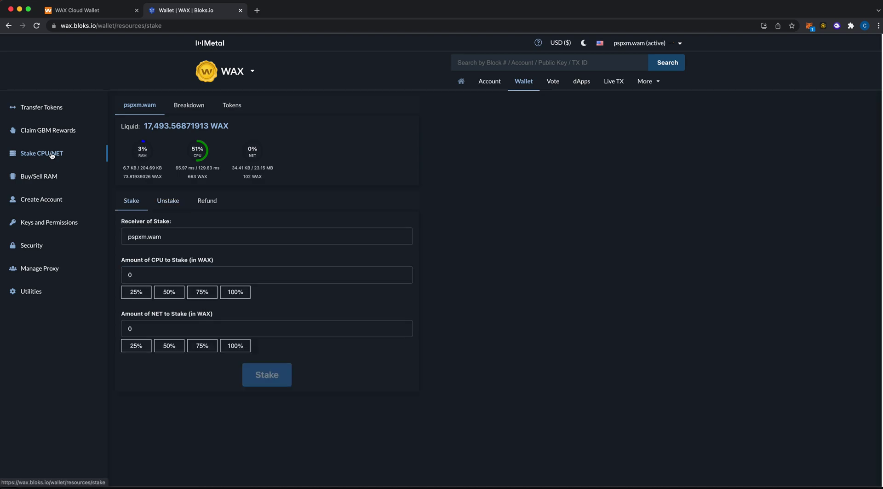
pyautogui.click(163, 207)
pyautogui.click(395, 237)
pyautogui.click(346, 253)
pyautogui.click(163, 269)
pyautogui.write('663')
pyautogui.click(138, 307)
pyautogui.write('102')
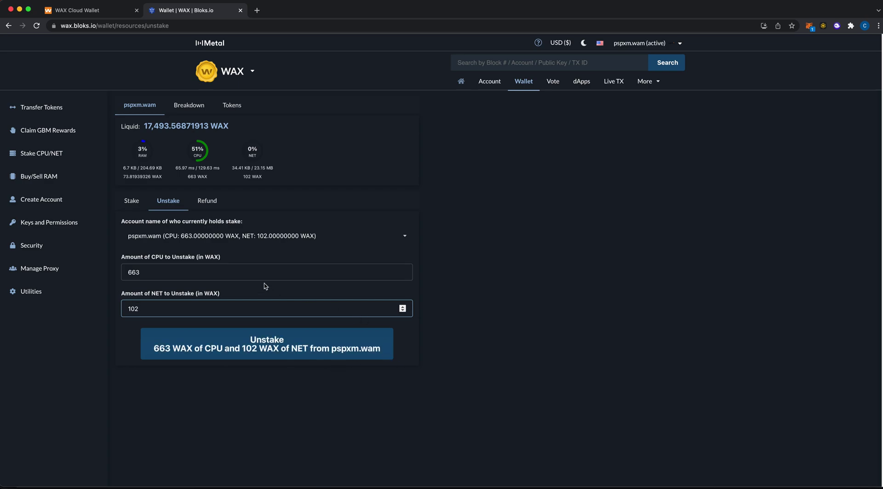
# View the Buy/Sell RAM page, and switch to the WAX Cloud Wallet to check its network resources.
pyautogui.click(47, 179)
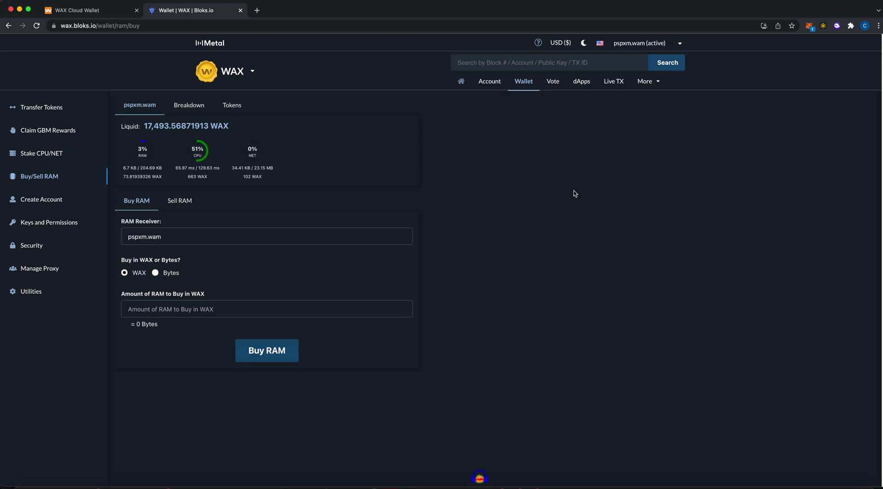
pyautogui.click(89, 10)
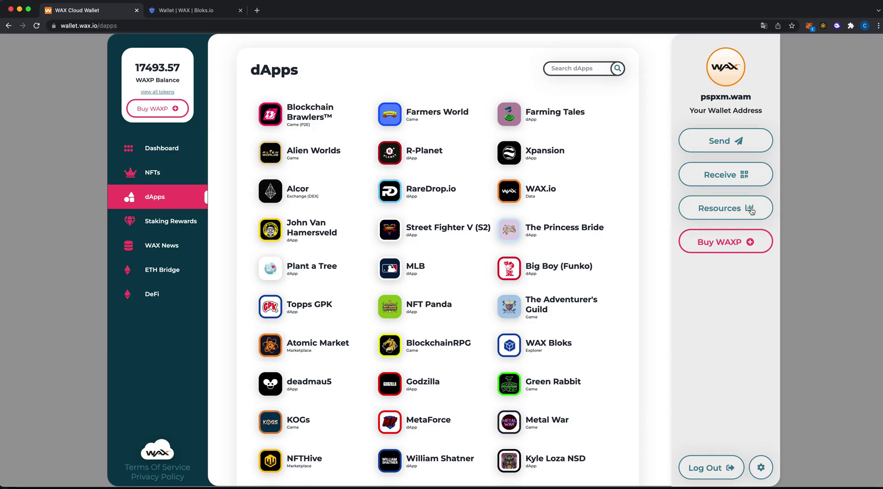
pyautogui.click(735, 206)
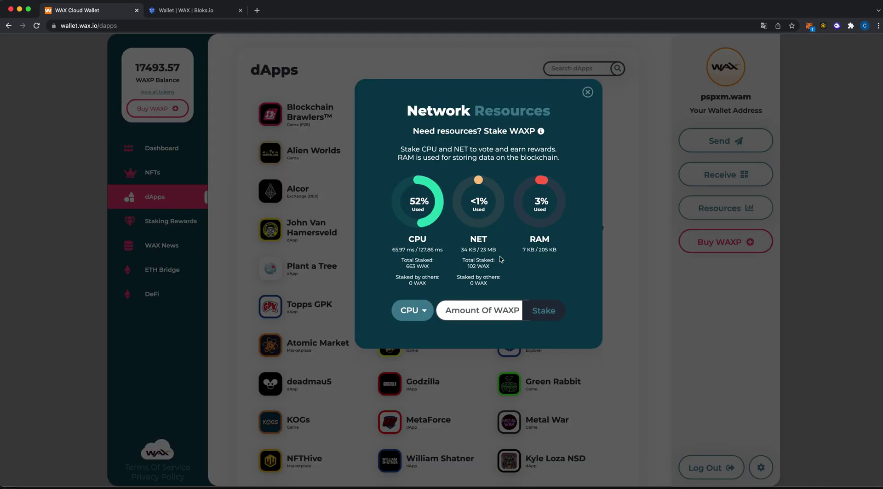